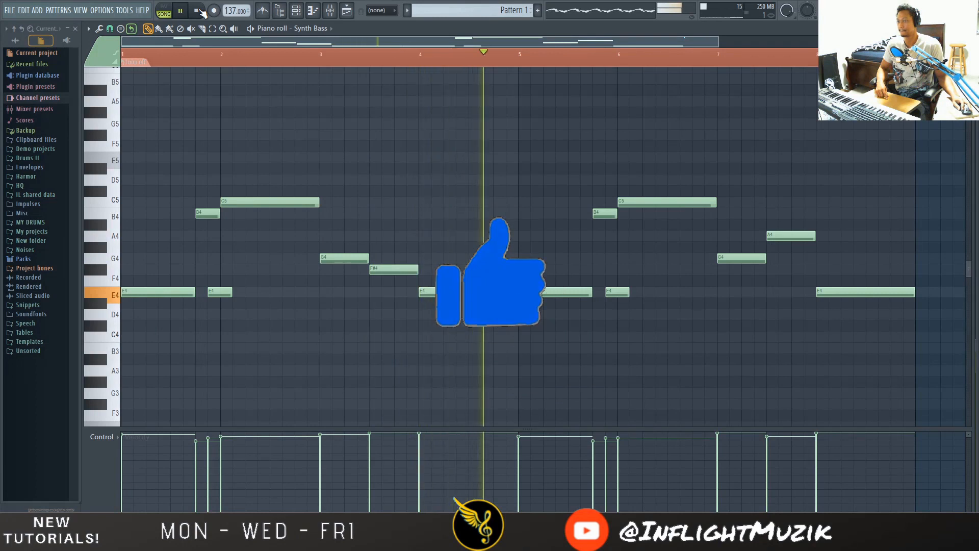
- Stop playback and bring up the channel rack
left_click(197, 11)
key("F6")
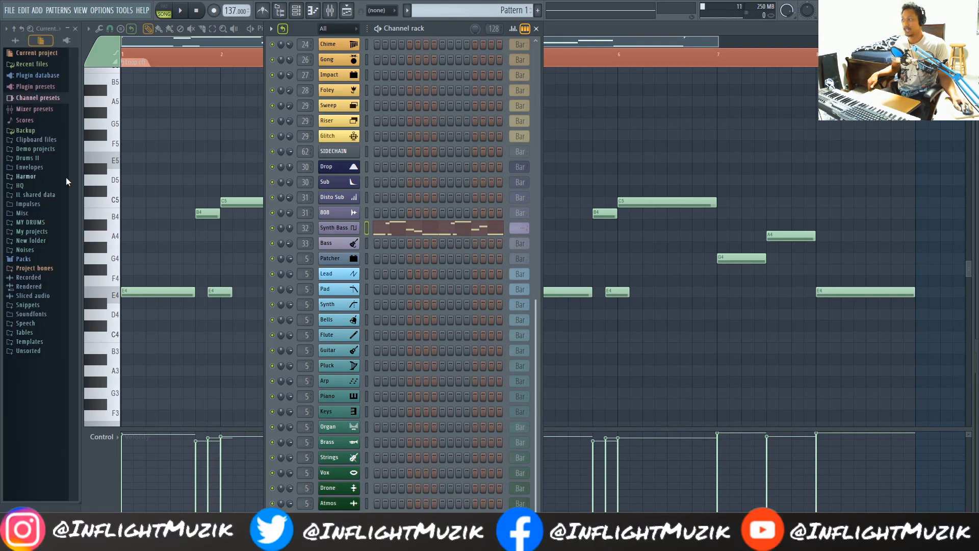
left_click(24, 259)
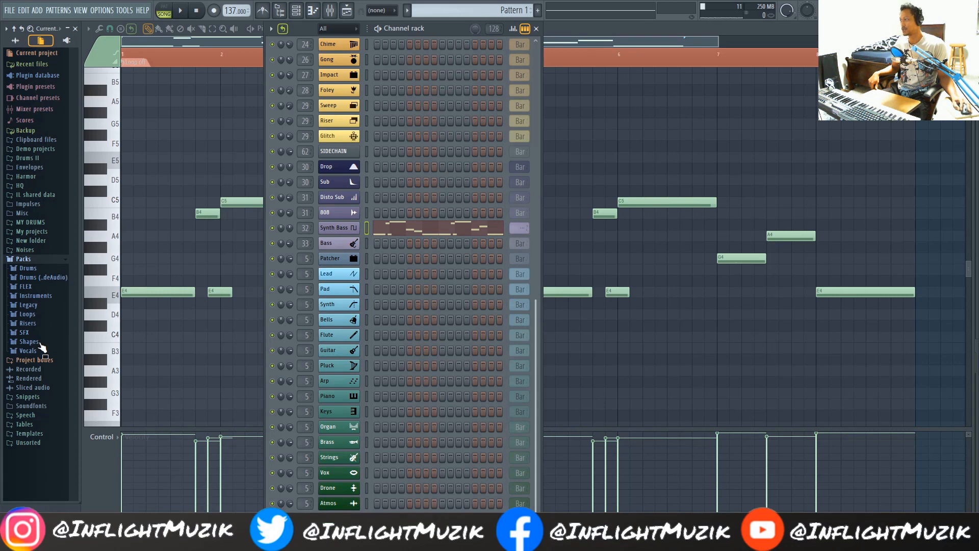
left_click(40, 259)
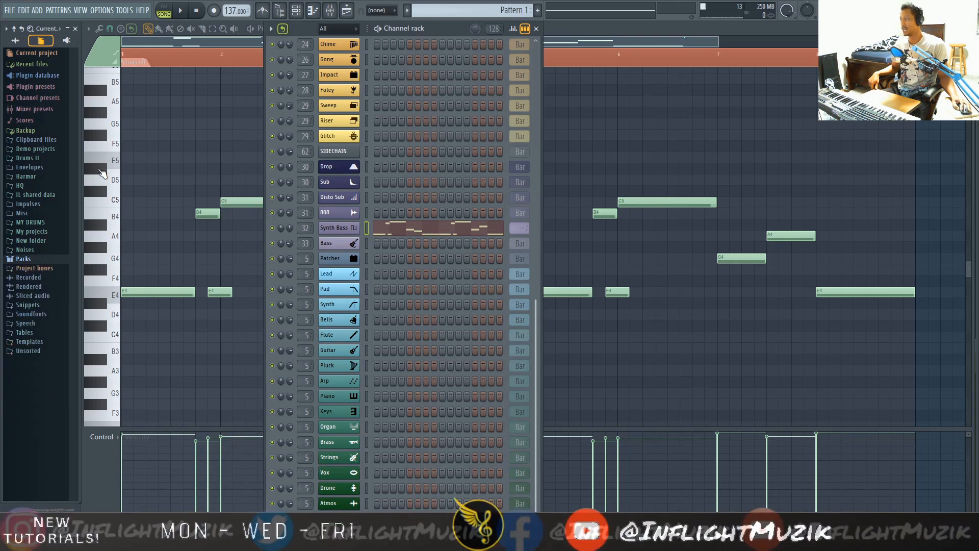
- Add the 3x Osc channel preset "Synth bass 5" as a new channel just below Synth Bass in the channel rack
left_click(30, 99)
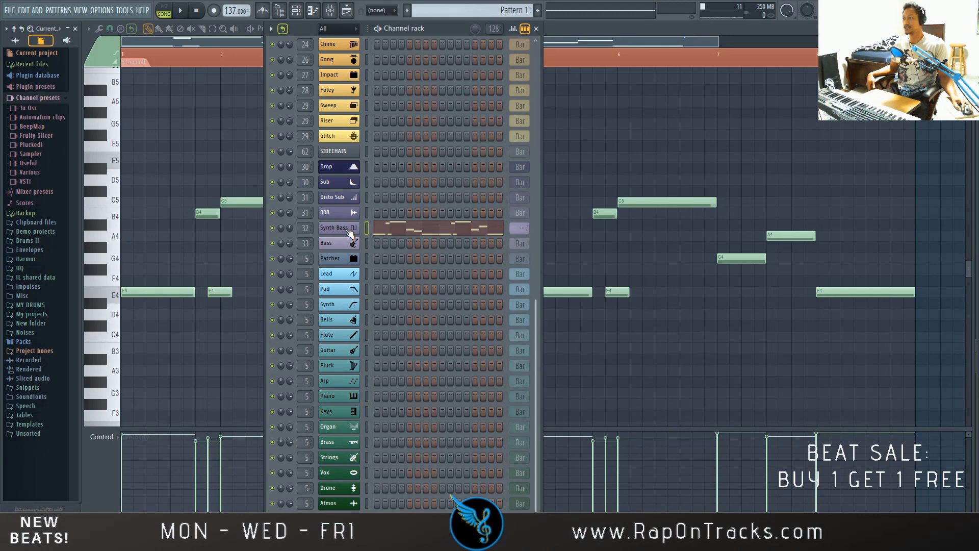
left_click(28, 108)
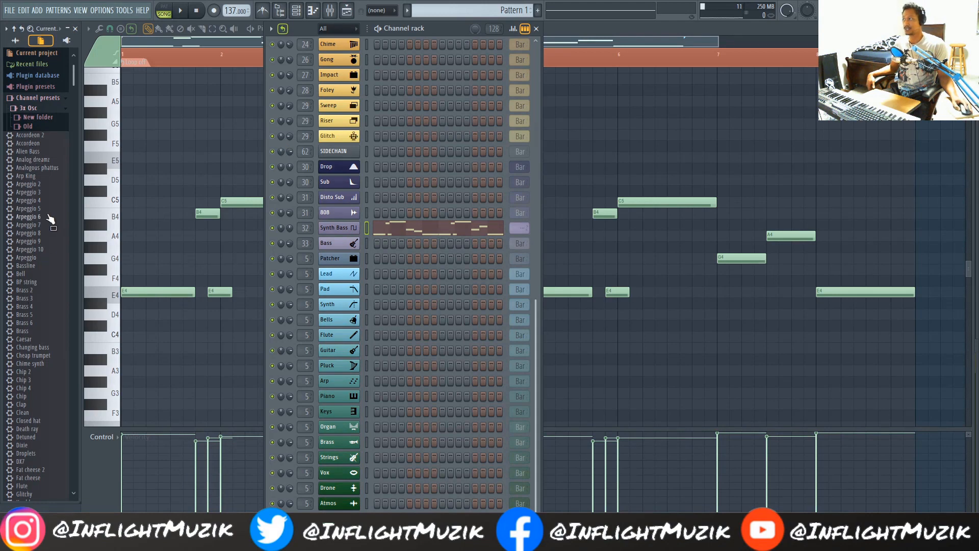
scroll(51, 220, "down", 4)
scroll(51, 219, "up", 4)
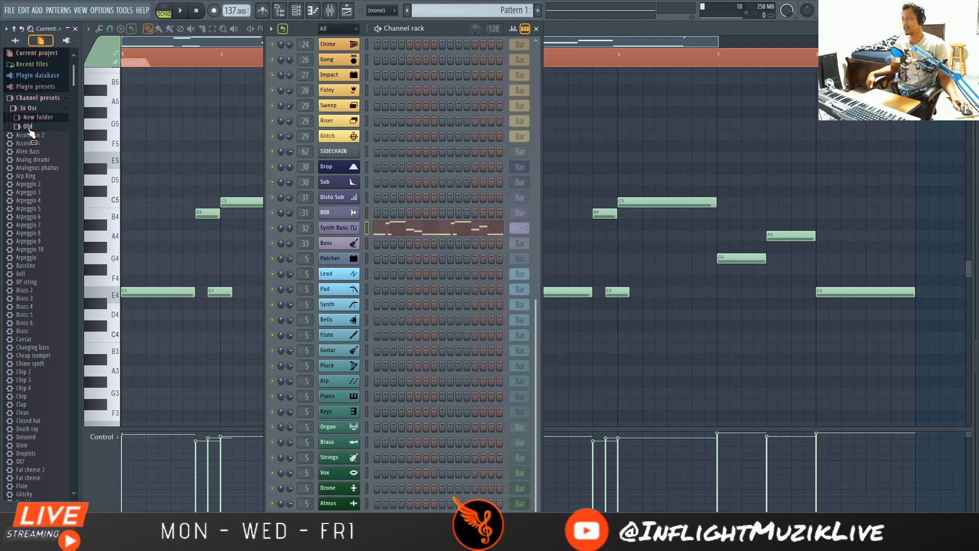
scroll(31, 204, "down", 5)
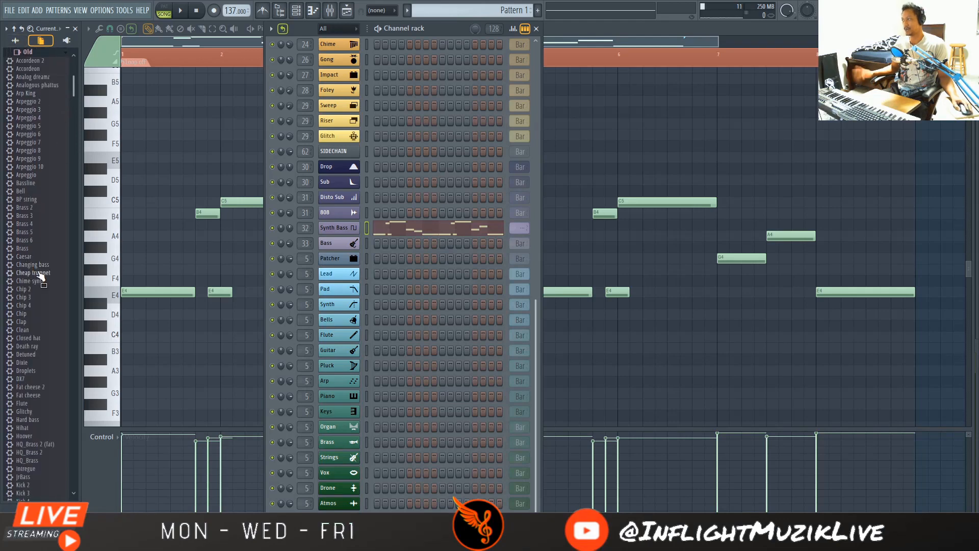
scroll(59, 307, "down", 6)
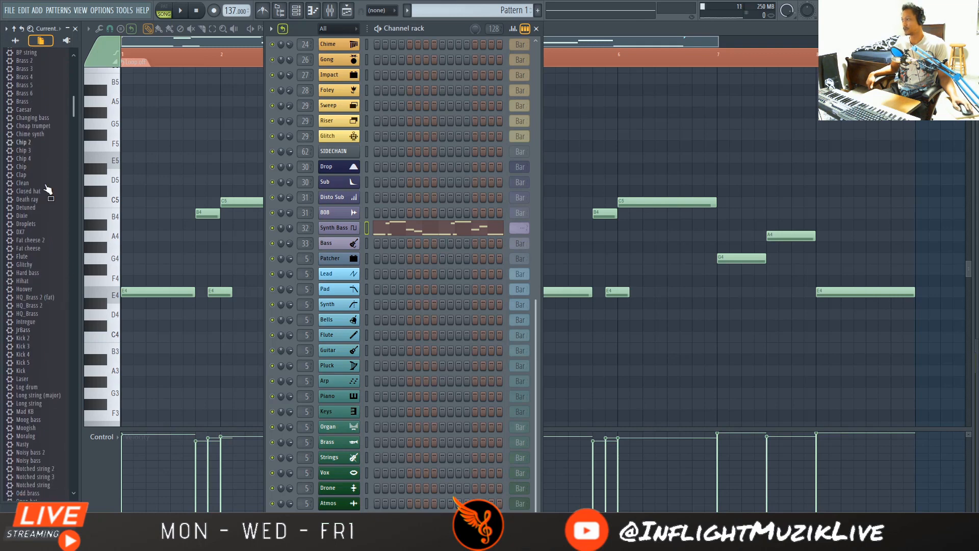
scroll(48, 329, "down", 6)
scroll(49, 331, "down", 12)
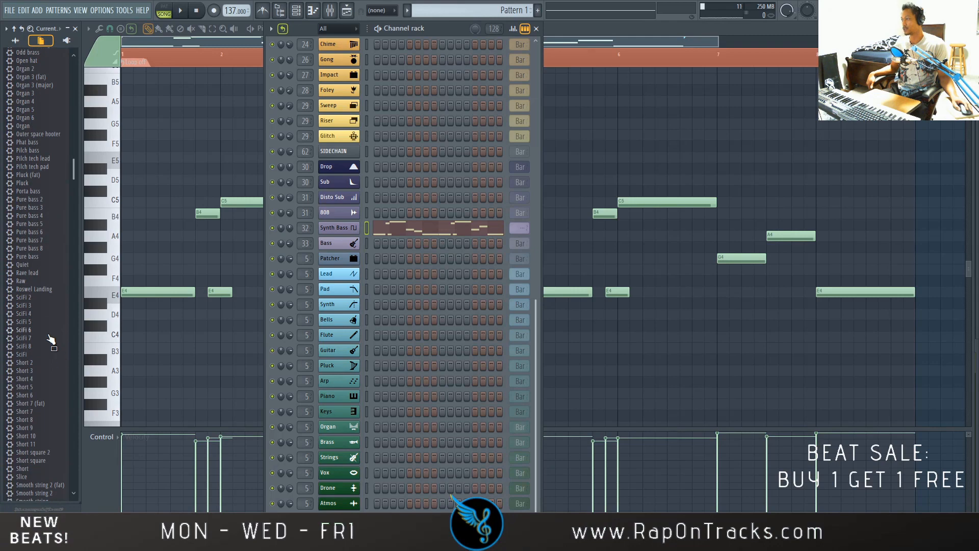
scroll(51, 339, "down", 18)
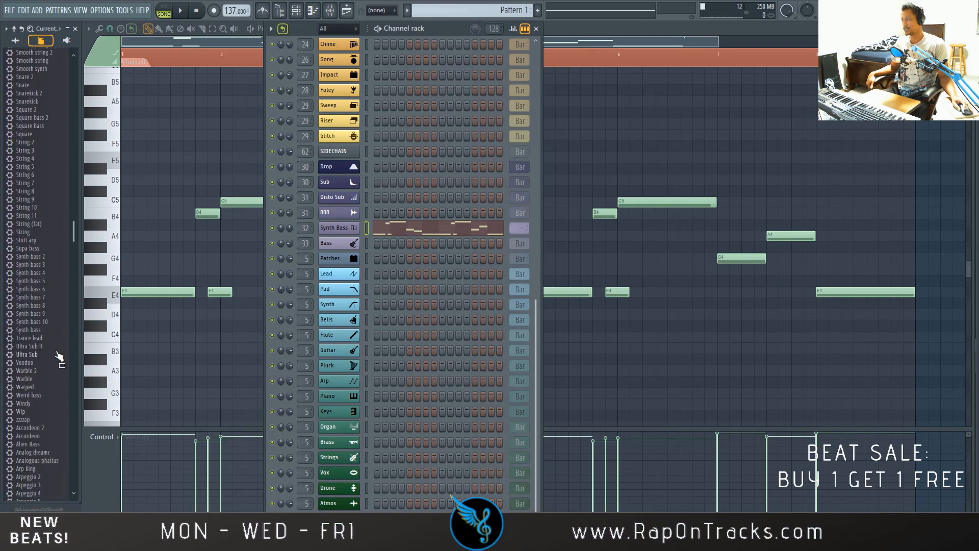
left_click_drag(32, 282, 326, 233)
left_click_drag(199, 122, 424, 93)
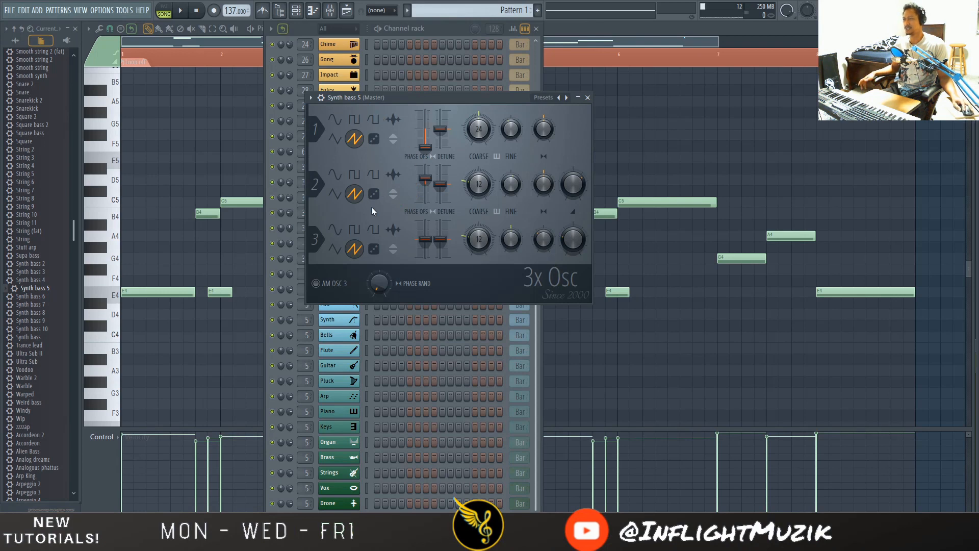
- Show Synth bass 5's detailed channel settings and turn off its Mod X envelope
left_click(322, 98)
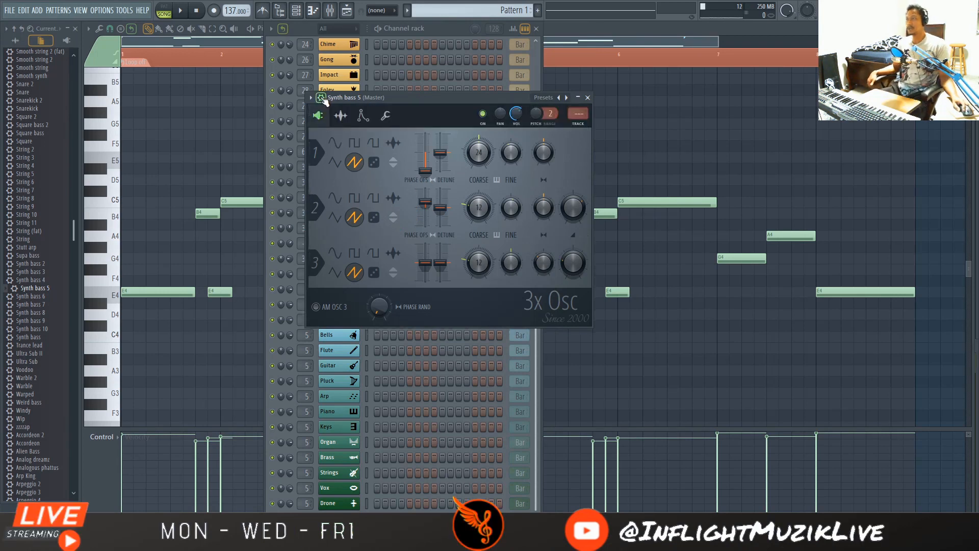
left_click(362, 116)
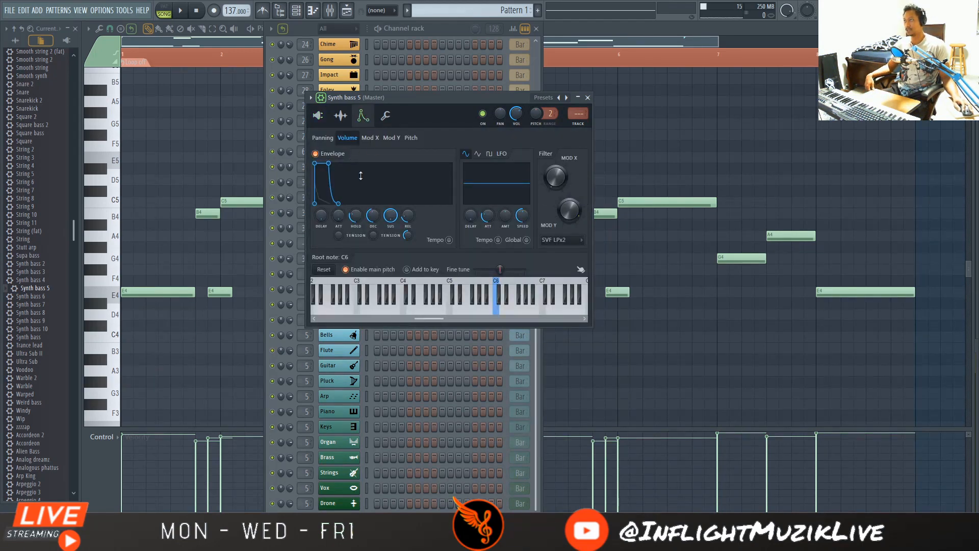
left_click(370, 139)
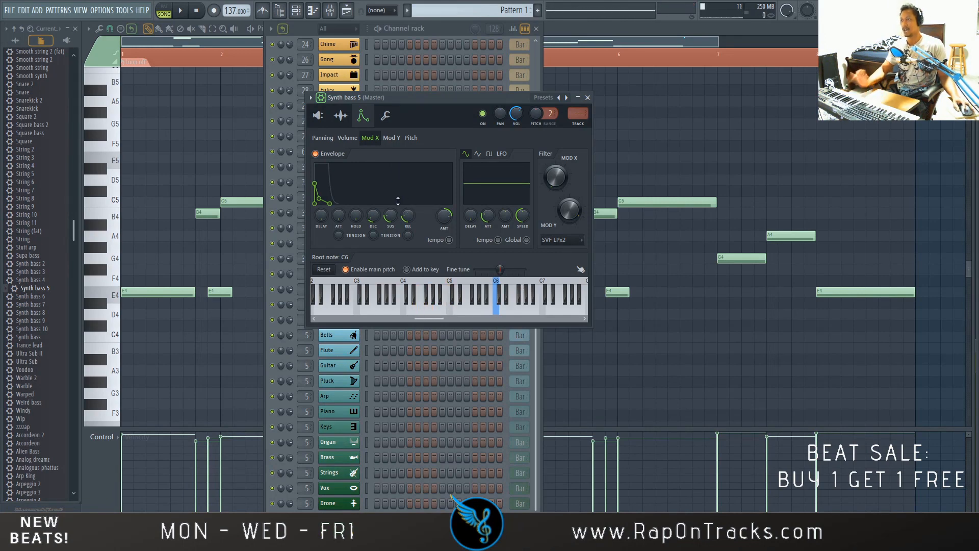
left_click(316, 154)
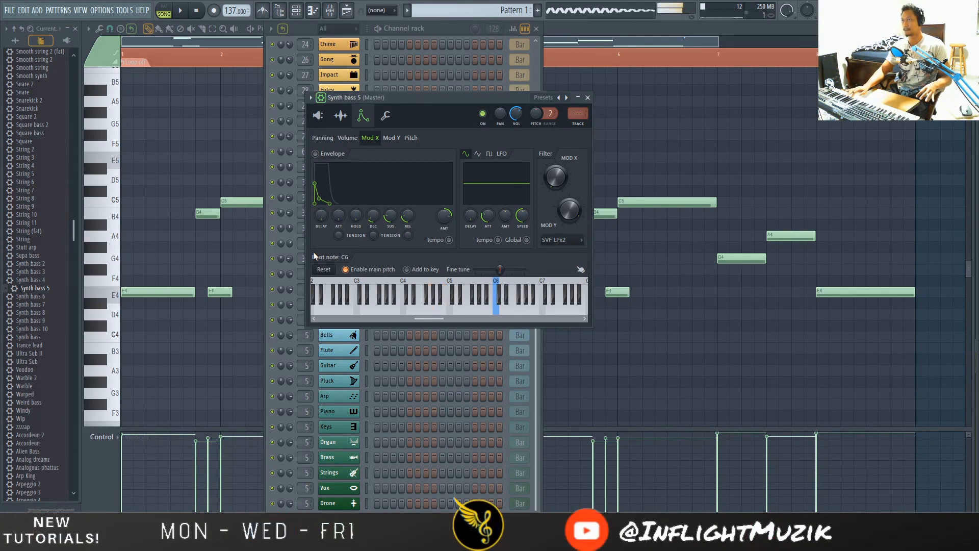
- Reset the Mod X key tracking of Synth bass 5 to its default
left_click(388, 117)
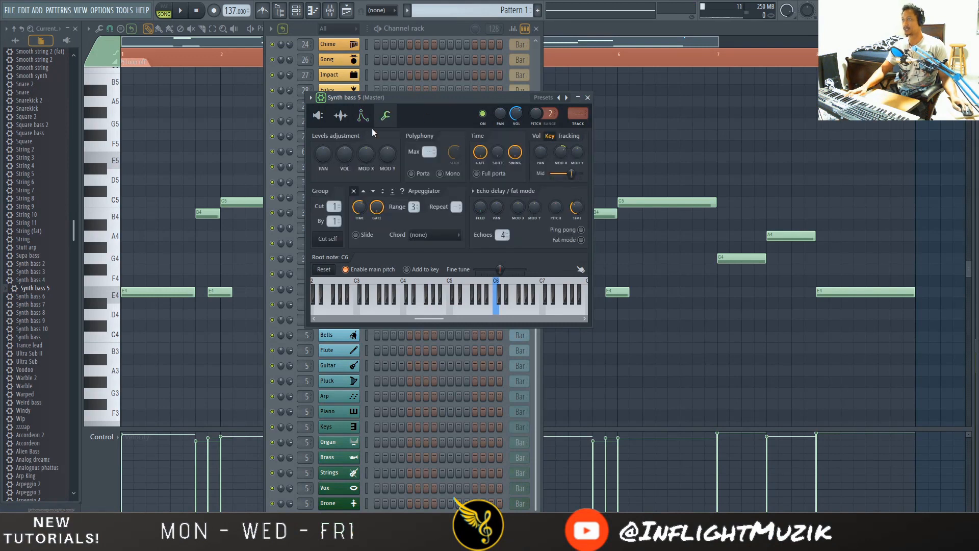
right_click(562, 153)
left_click(572, 158)
key("F9")
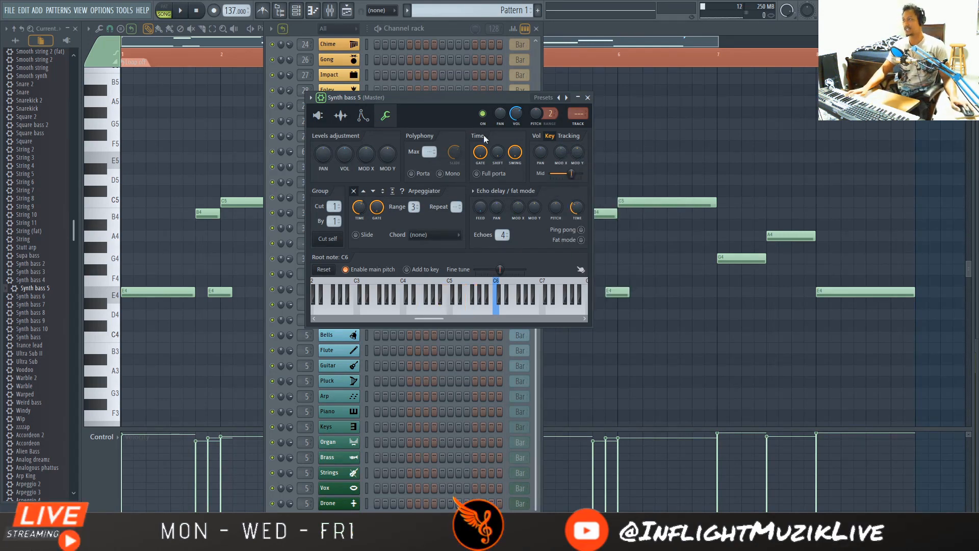
- Raise the filter's Mod X amount for Synth bass 5 and set its root note to C7
left_click(363, 115)
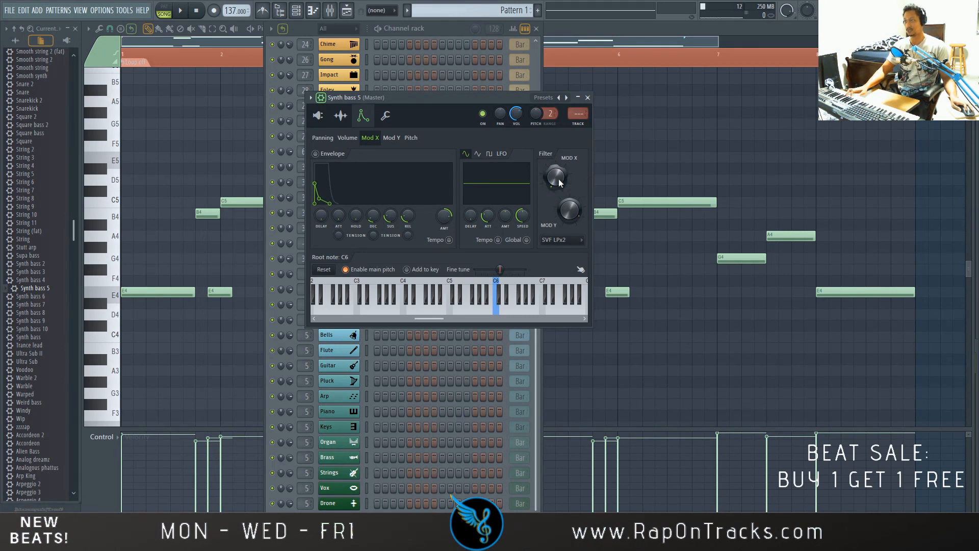
left_click_drag(559, 183, 559, 163)
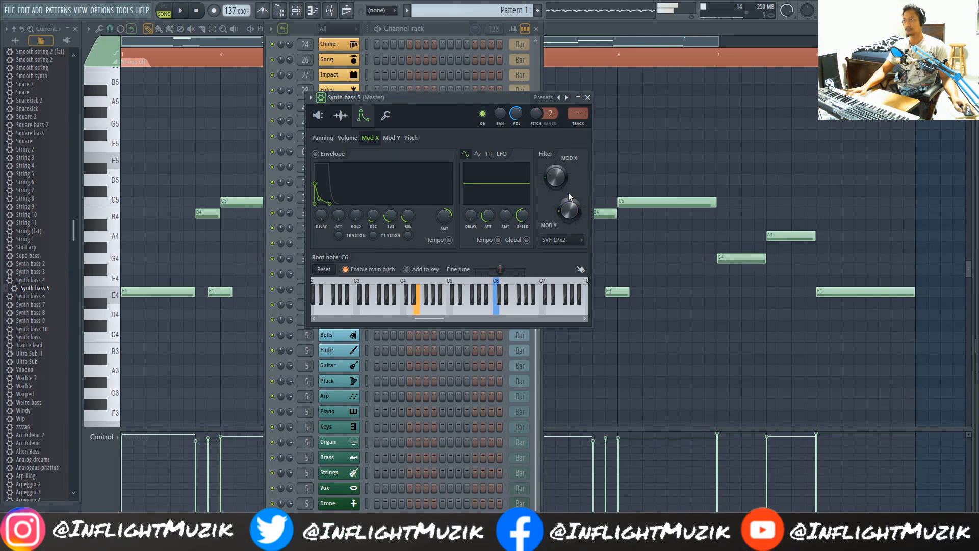
right_click(544, 284)
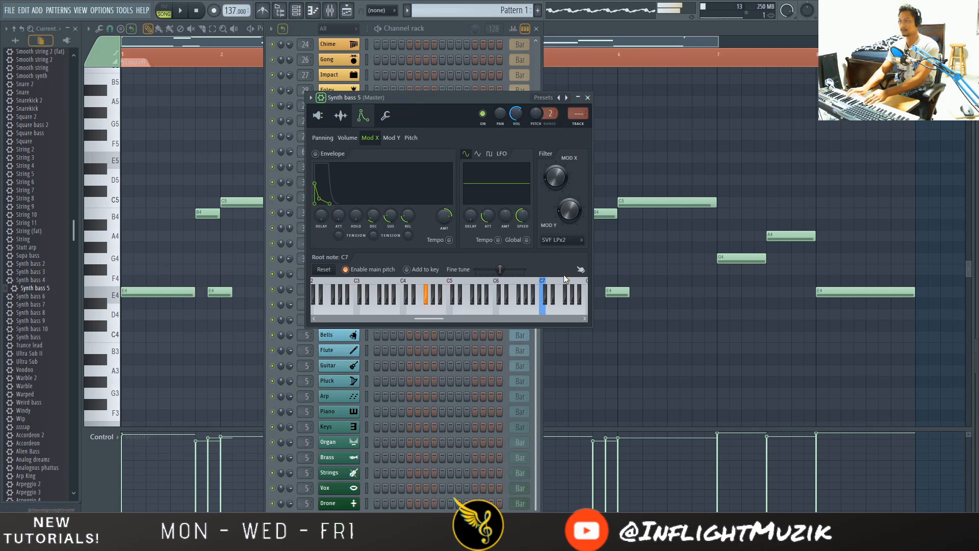
- Return Synth bass 5 to its oscillator page and route the channel to free mixer track 63
left_click(386, 115)
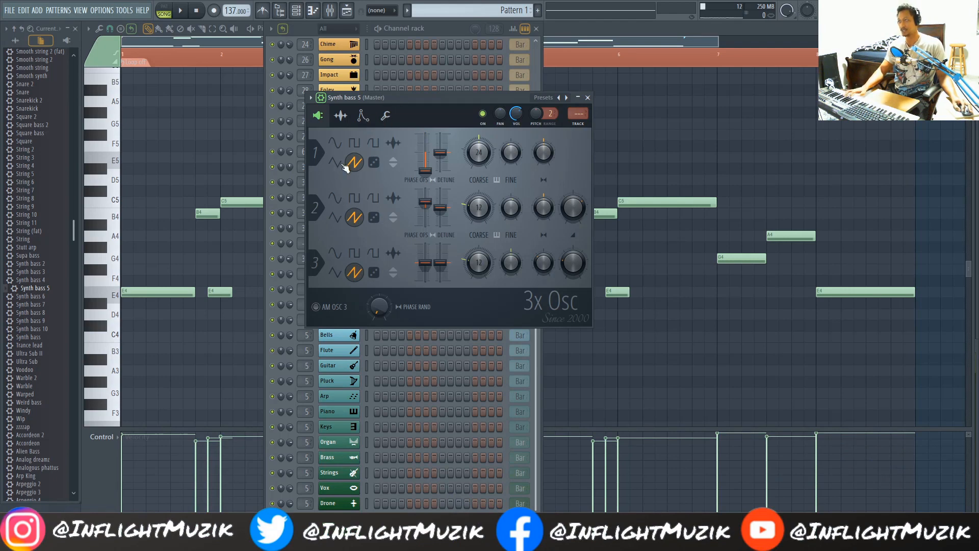
left_click(341, 115)
left_click(318, 115)
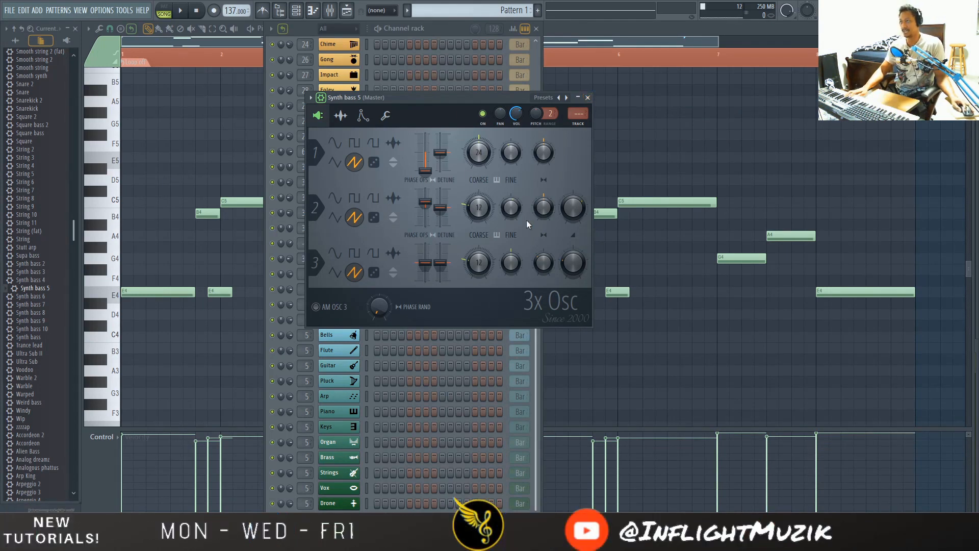
key("ctrl+l")
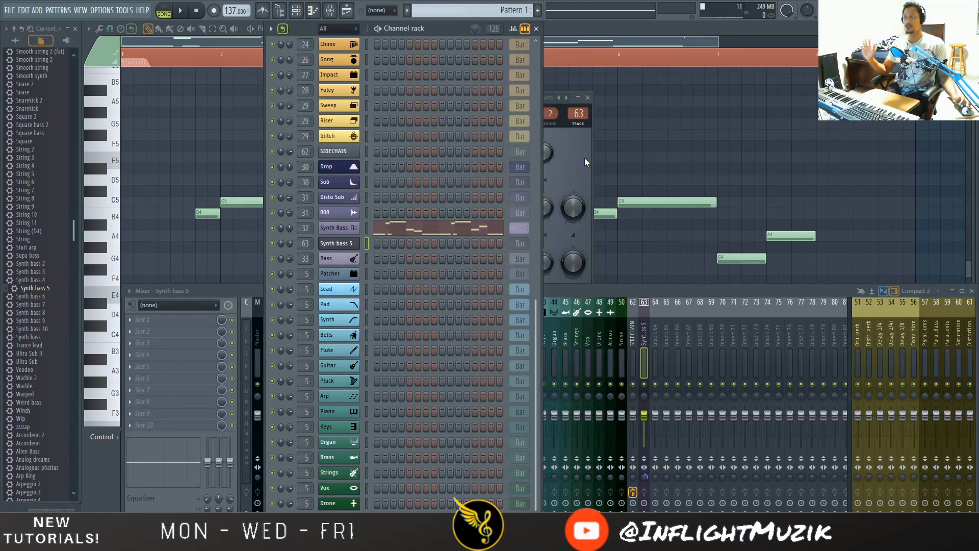
left_click(586, 162)
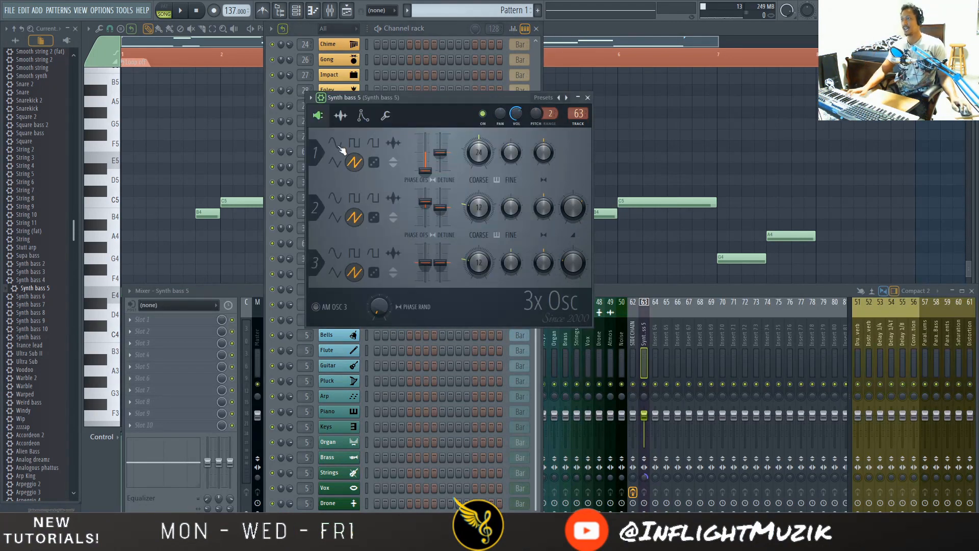
- Open the Synth Bass channel beside Synth bass 5 to compare their oscillators, and show the custom sample it uses
left_click_drag(447, 99, 561, 88)
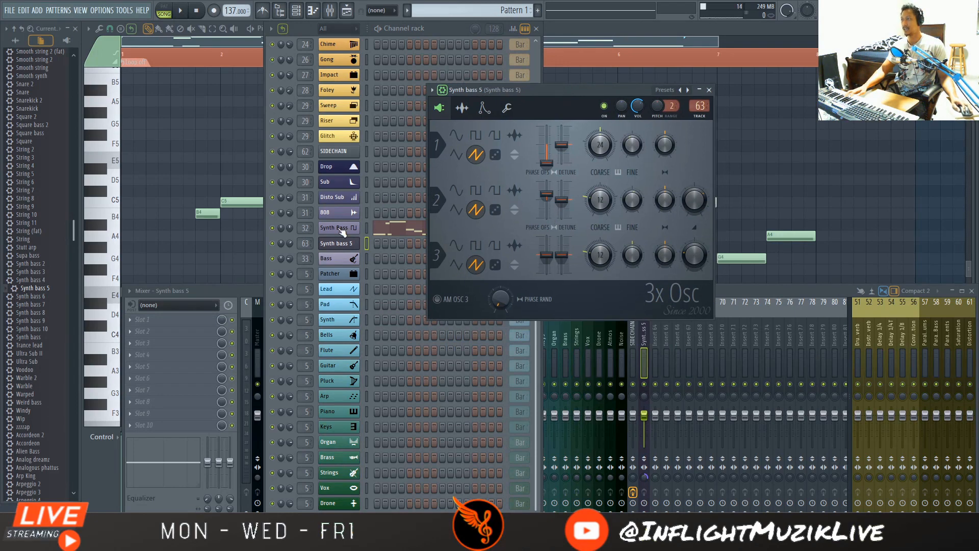
left_click_drag(553, 93, 680, 176)
left_click(366, 228)
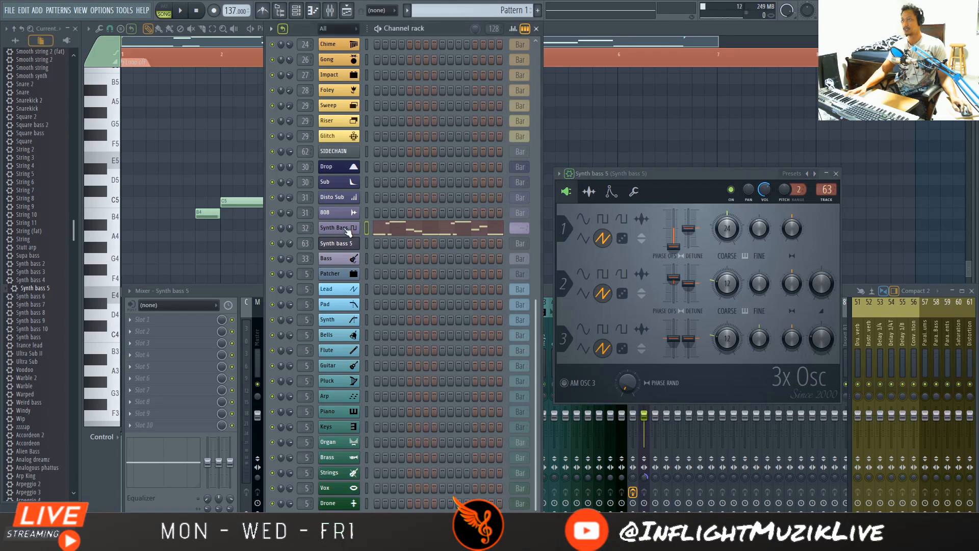
left_click(347, 230)
left_click_drag(547, 95, 352, 116)
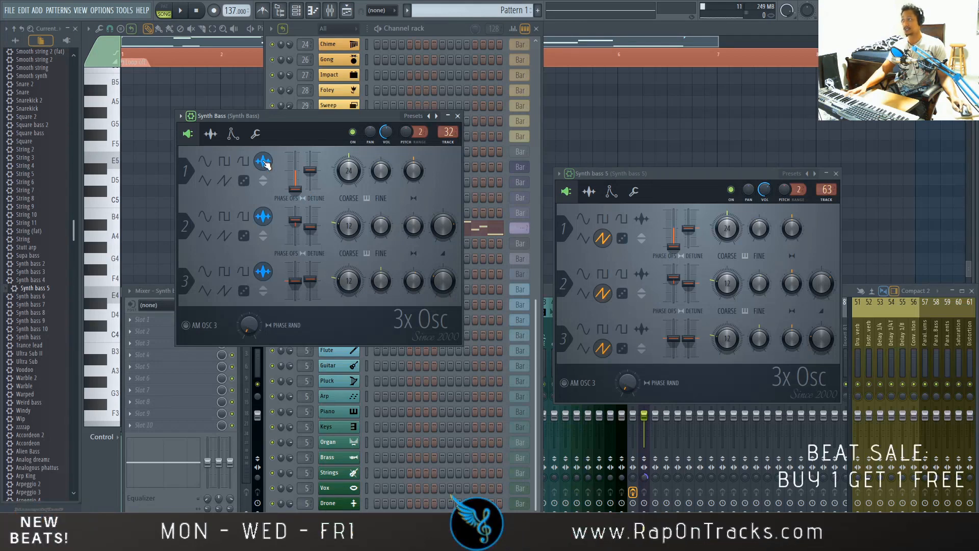
left_click_drag(678, 175, 606, 118)
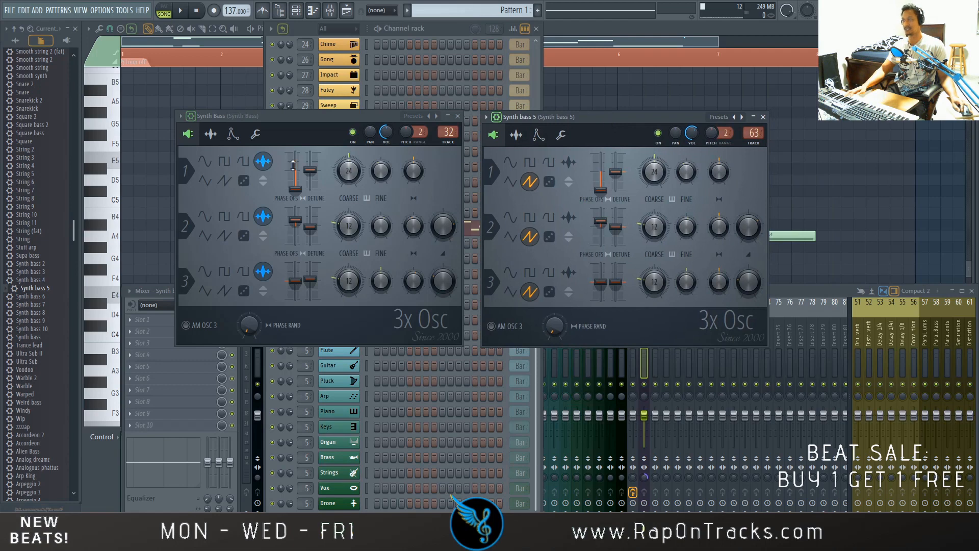
left_click_drag(311, 118, 390, 124)
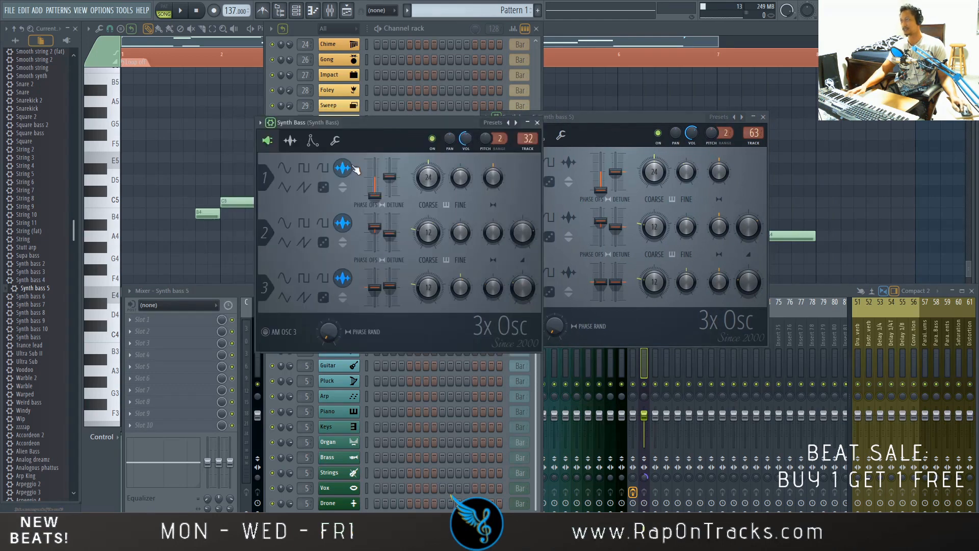
left_click(291, 141)
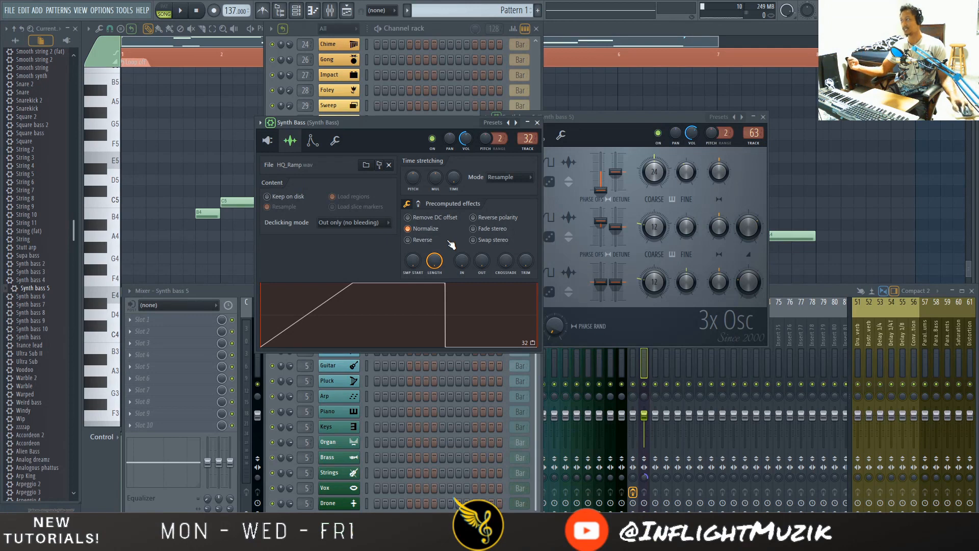
- Collapse the channel presets in the browser and expand the Shapes folder inside Packs
key("Left")
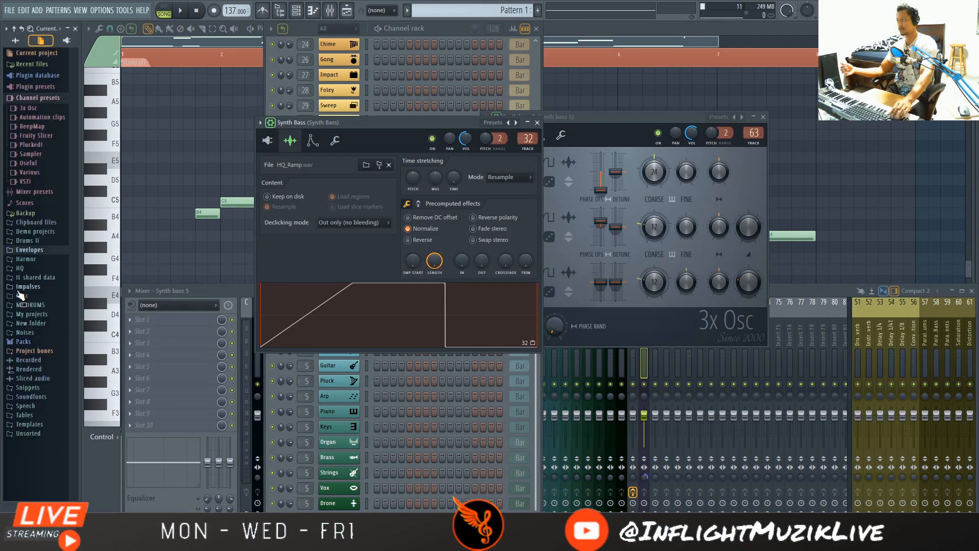
key("Down")
key("Down")
key("Down")
key("Down")
key("Down")
key("Down")
key("Down")
key("Down")
key("Down")
key("Down")
key("Down")
key("Down")
key("Down")
key("Up")
key("Up")
key("Up")
key("Right")
key("Down")
key("Down")
key("Down")
key("Down")
key("Down")
key("Down")
key("Down")
key("Down")
key("Down")
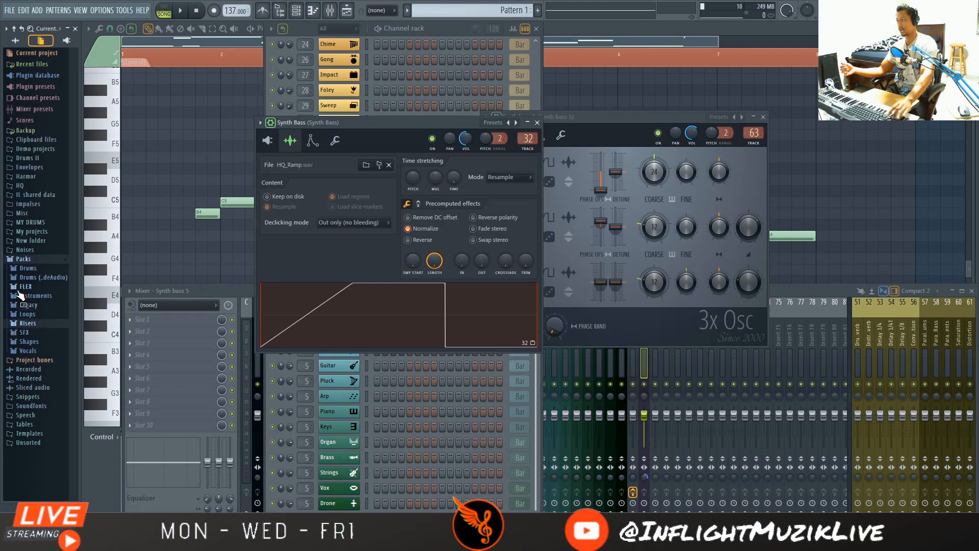
key("Right")
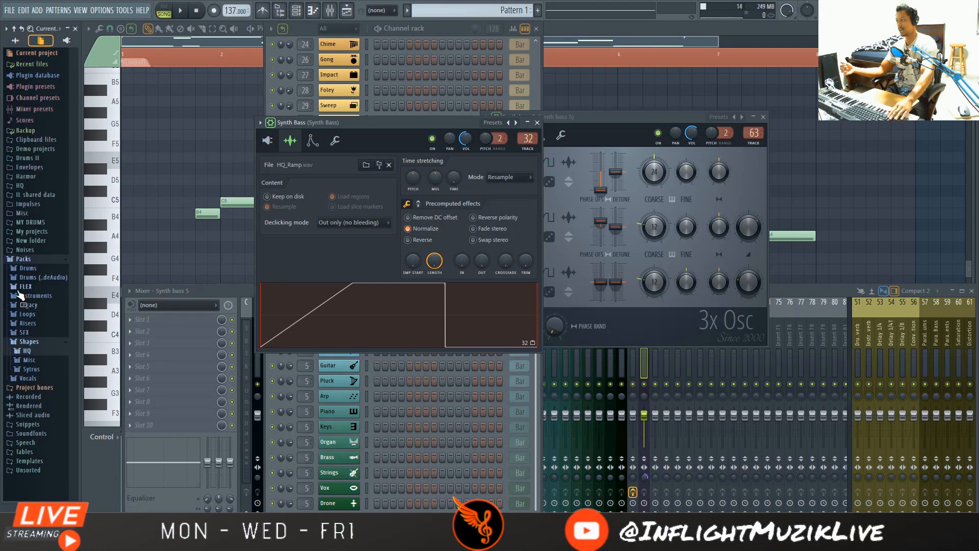
- Expand the HQ folder inside Shapes and audition its waveforms from HQ_Ramp down to HQ_SmoothInvSaw_Dist
key("Down")
key("Right")
key("Down")
key("Down")
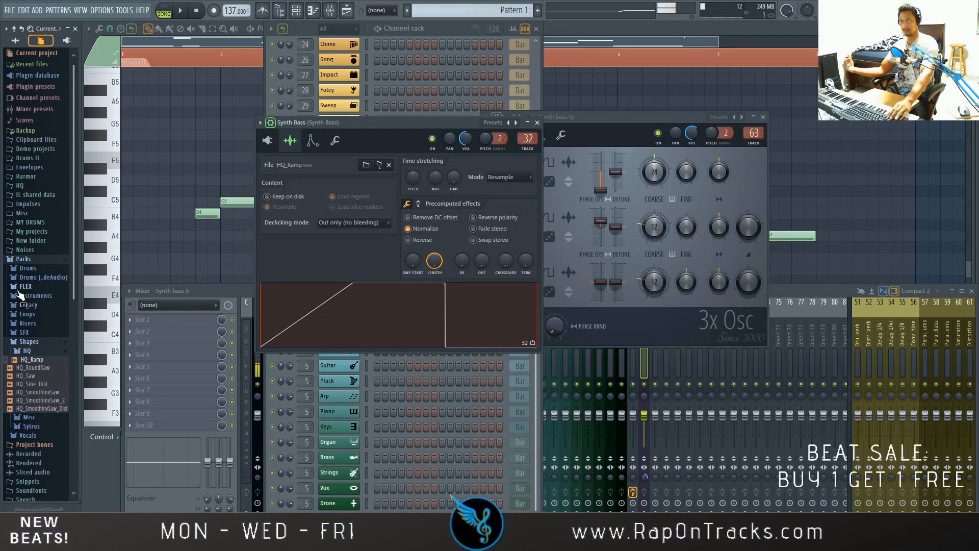
key("Down")
key("Down")
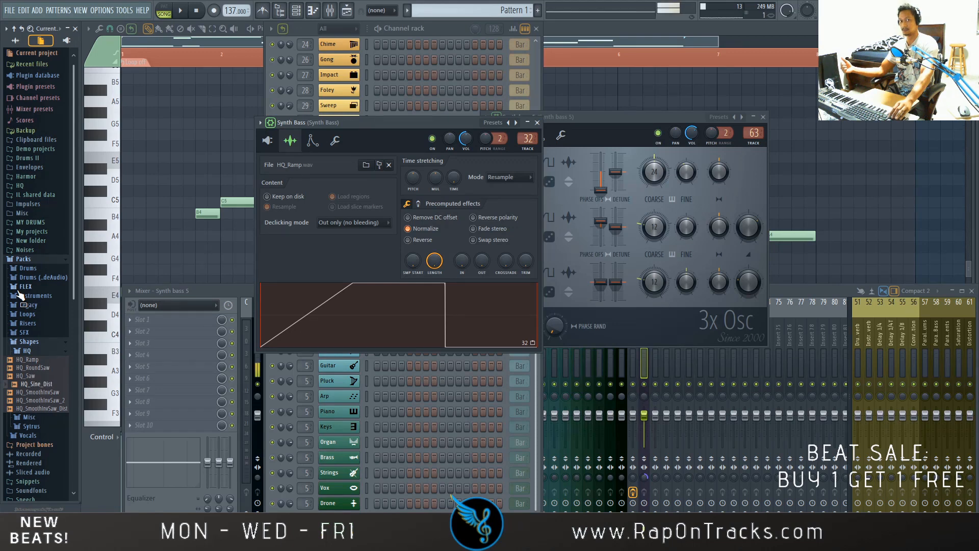
key("Down")
key("Down")
key("Down")
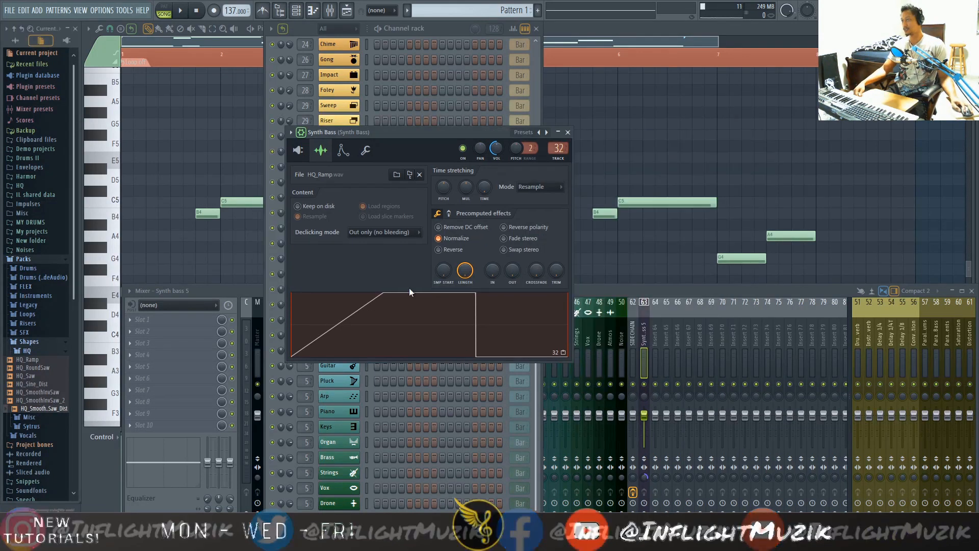
- Return the Synth Bass channel to its oscillator page, move its window clear of the channel rack, and close it
left_click(299, 150)
left_click_drag(418, 130, 564, 126)
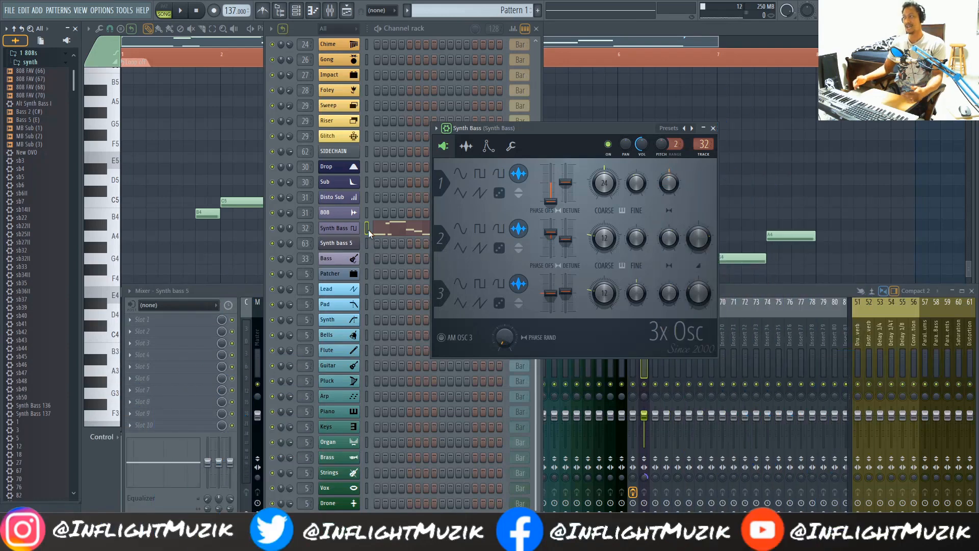
left_click_drag(568, 151, 560, 145)
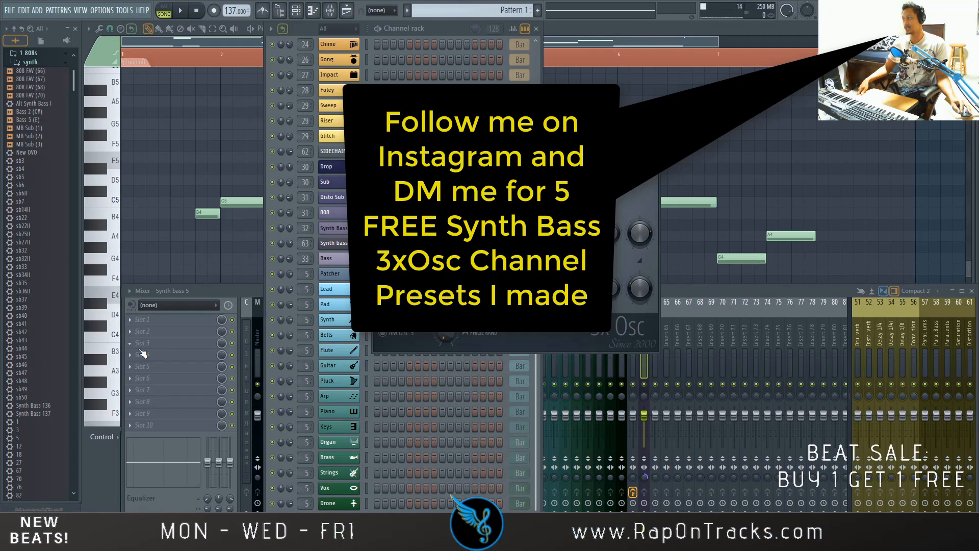
left_click_drag(485, 121, 565, 107)
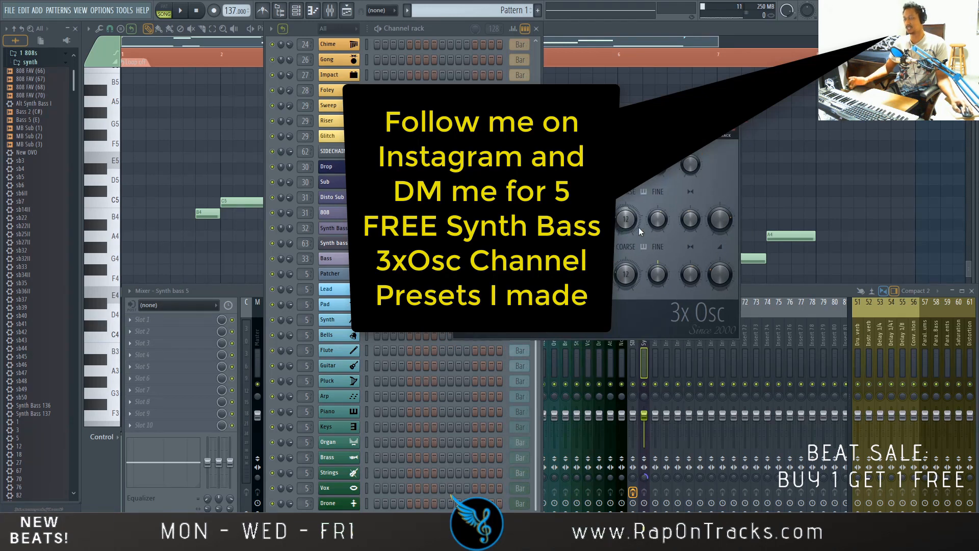
left_click(732, 108)
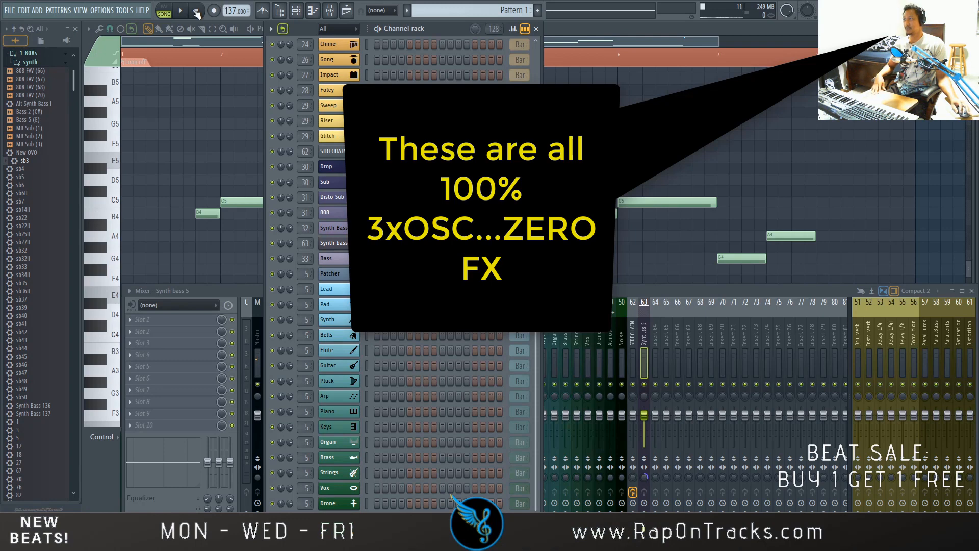
- Play the pattern and audition presets sb4, sb5, sb6II, sb14II, sb22, sb22II and sb25II on the Synth Bass channel
key("space")
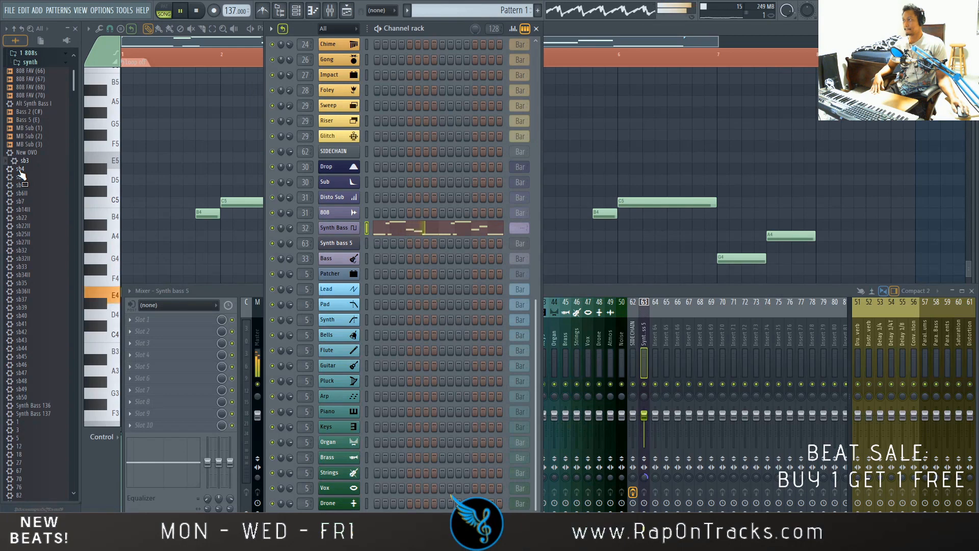
left_click(21, 170)
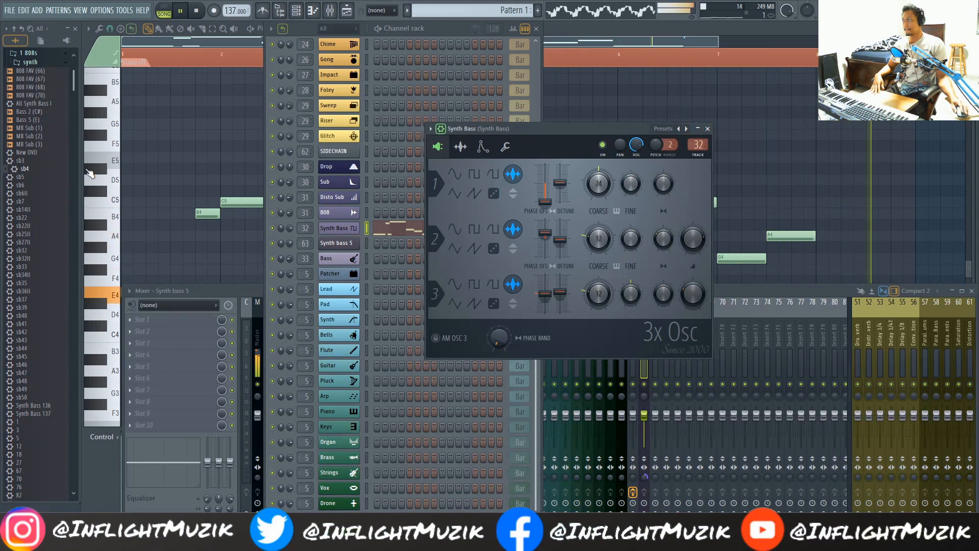
left_click(52, 177)
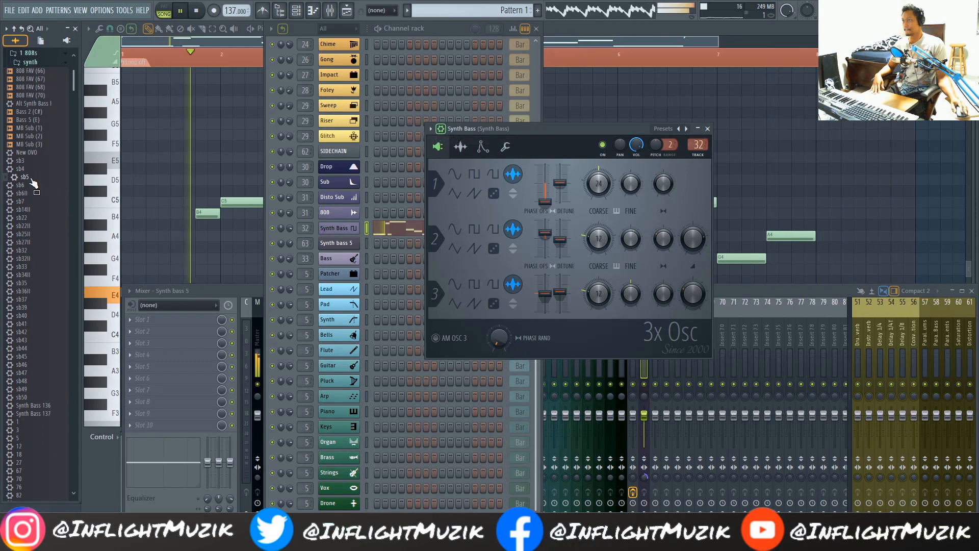
left_click(21, 193)
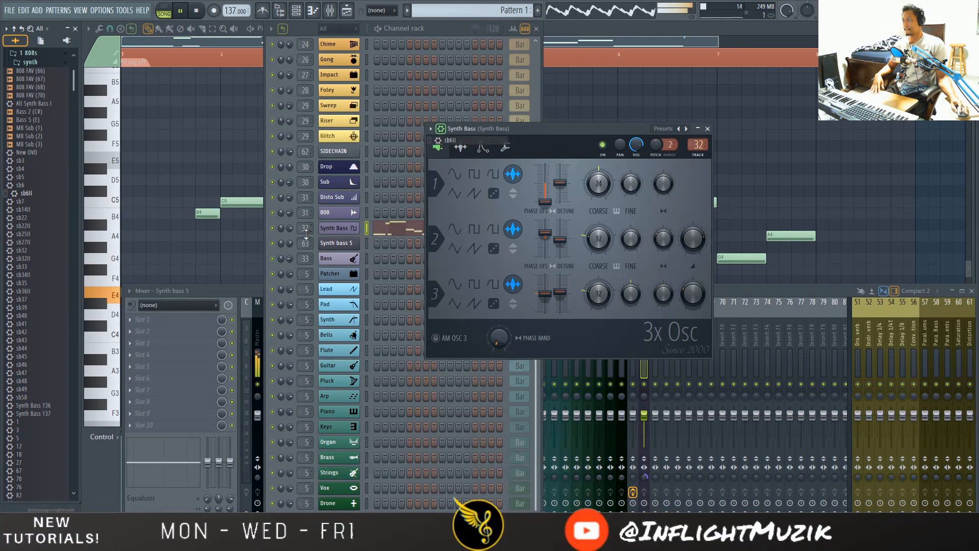
left_click(289, 225)
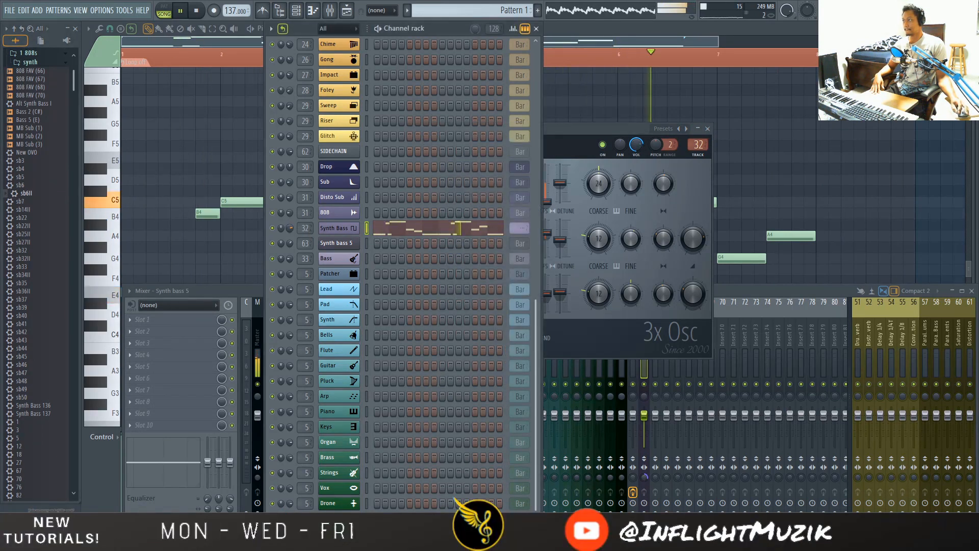
left_click(27, 209)
left_click(26, 218)
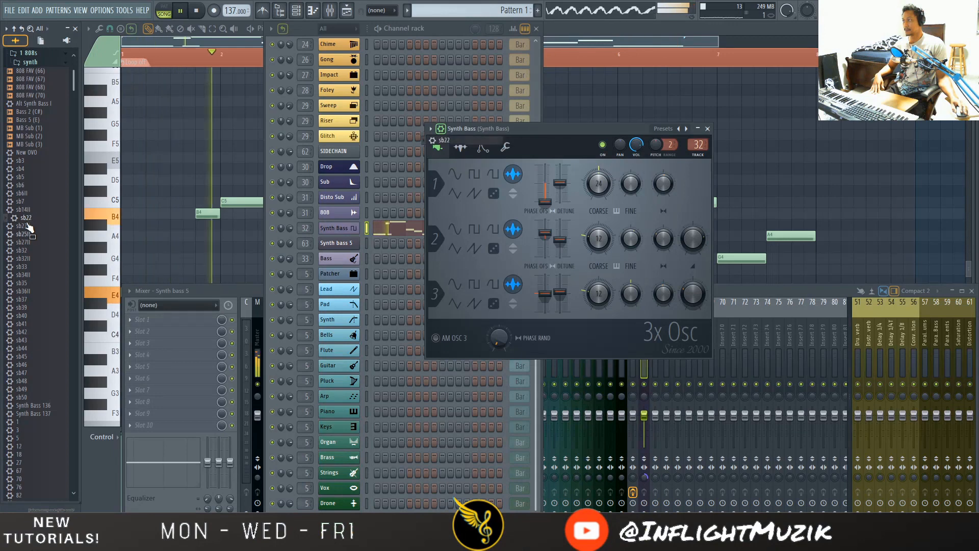
left_click(25, 225)
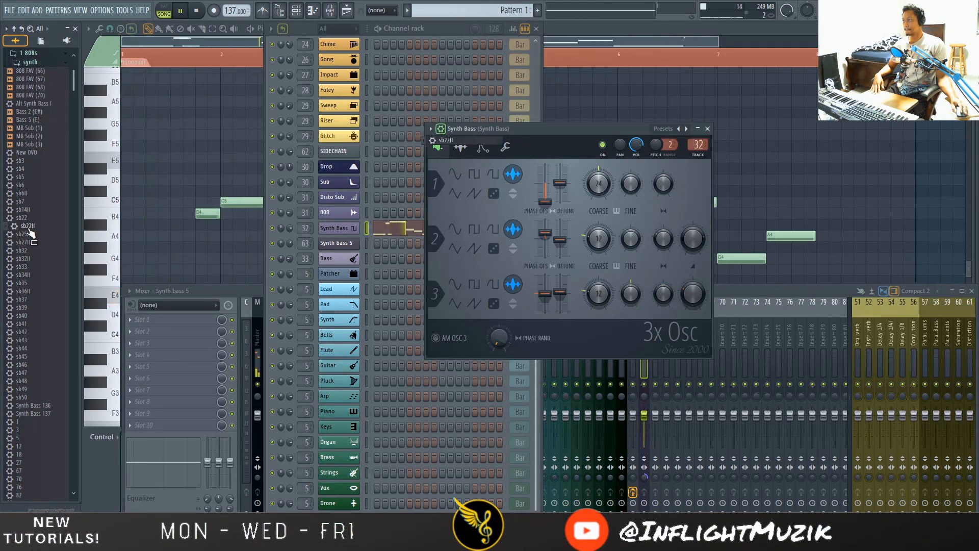
left_click(25, 234)
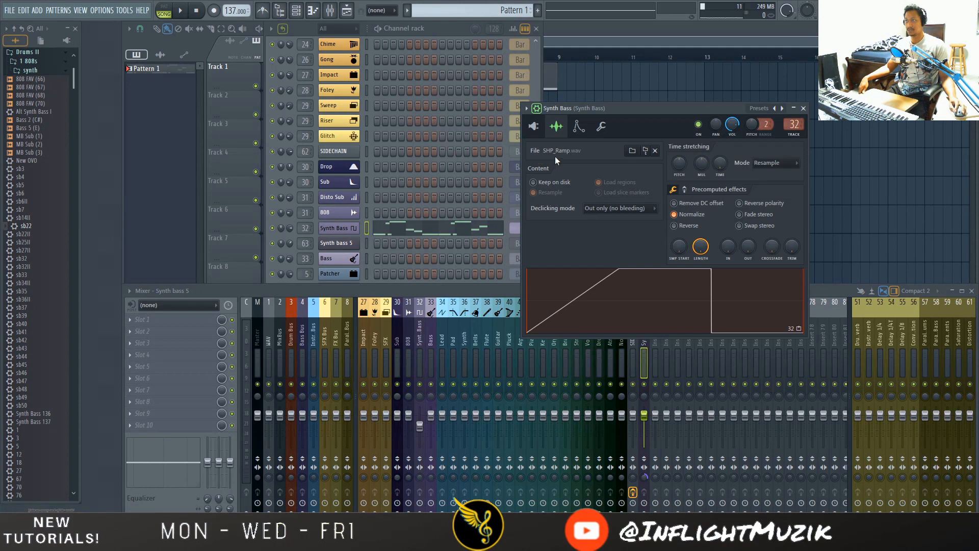
- Browse the SHP waveforms in the Misc folder of the Shapes pack and collapse the folder again
left_click(41, 40)
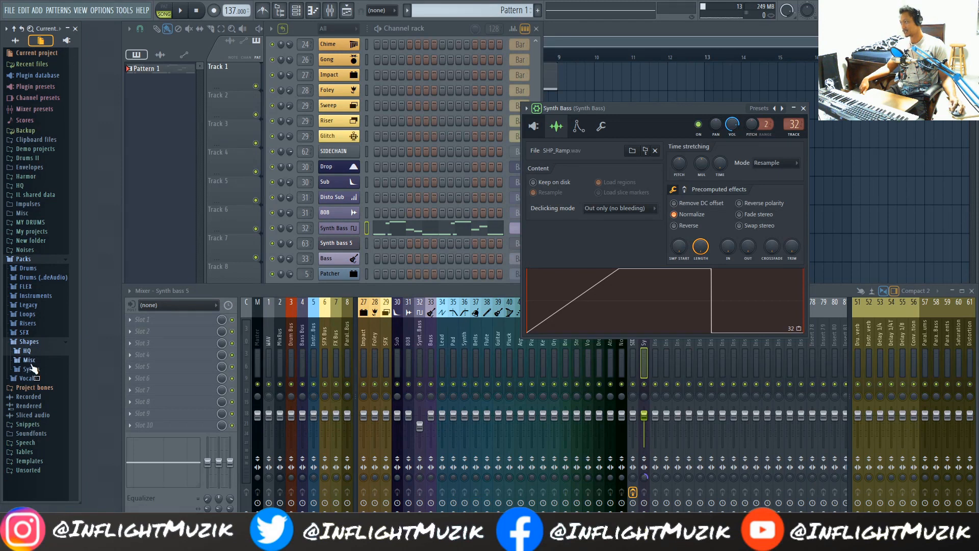
left_click(31, 363)
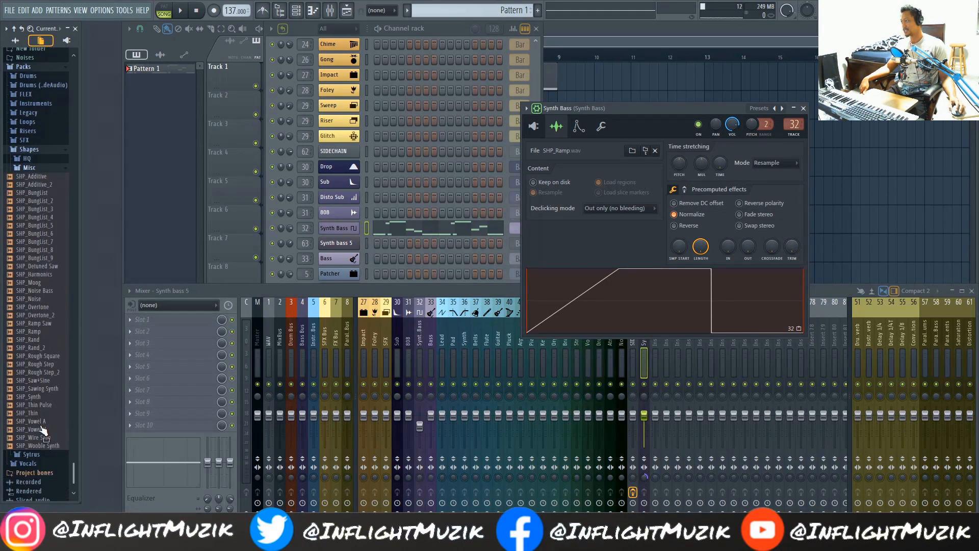
scroll(44, 431, "down", 3)
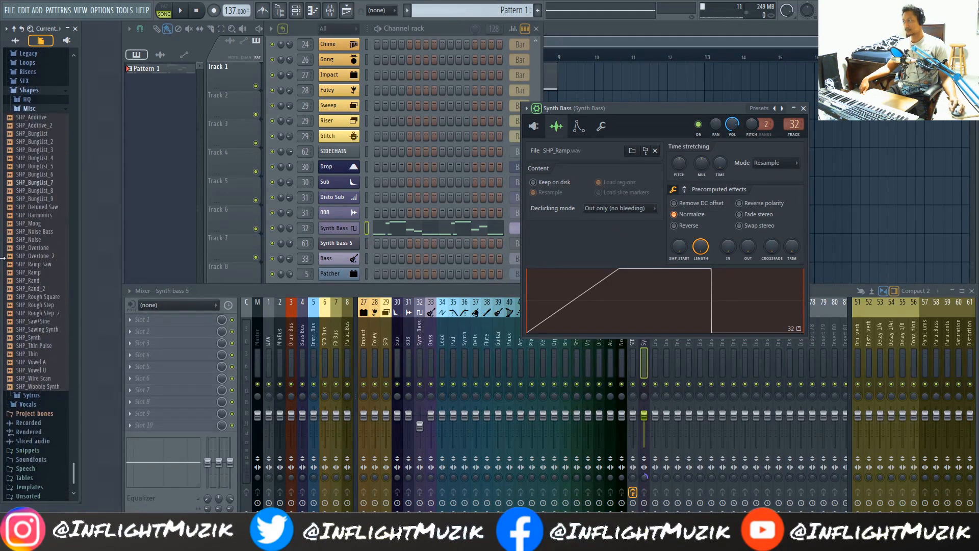
left_click(28, 109)
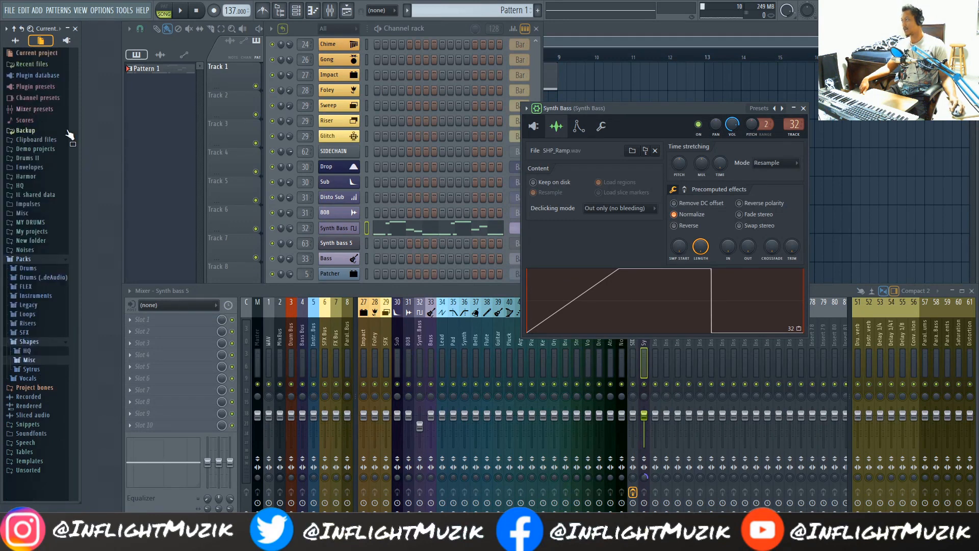